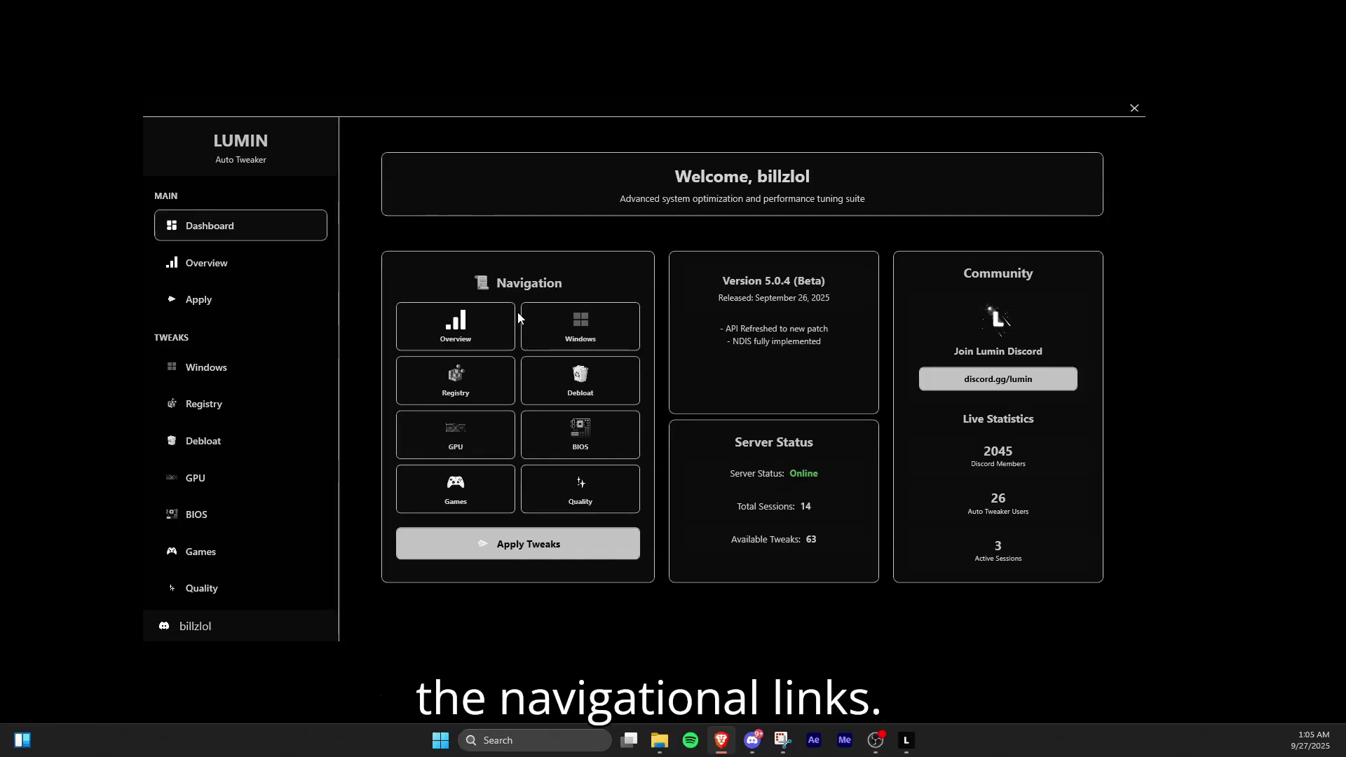
# Step: Open the Overview page showing hardware specs, system health and applied tweaks
pyautogui.click(246, 265)
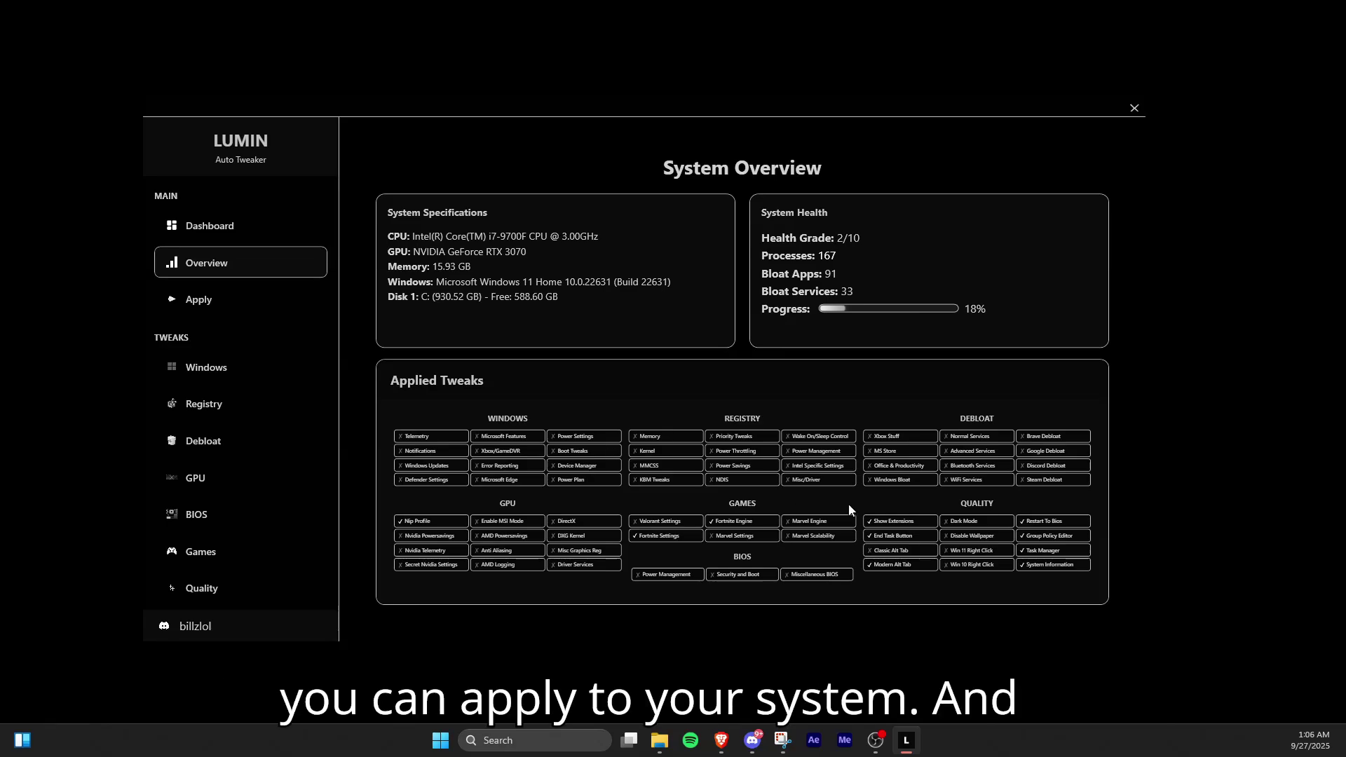
# Step: Browse the Apply, Windows, Registry and Debloat pages in turn
pyautogui.click(204, 303)
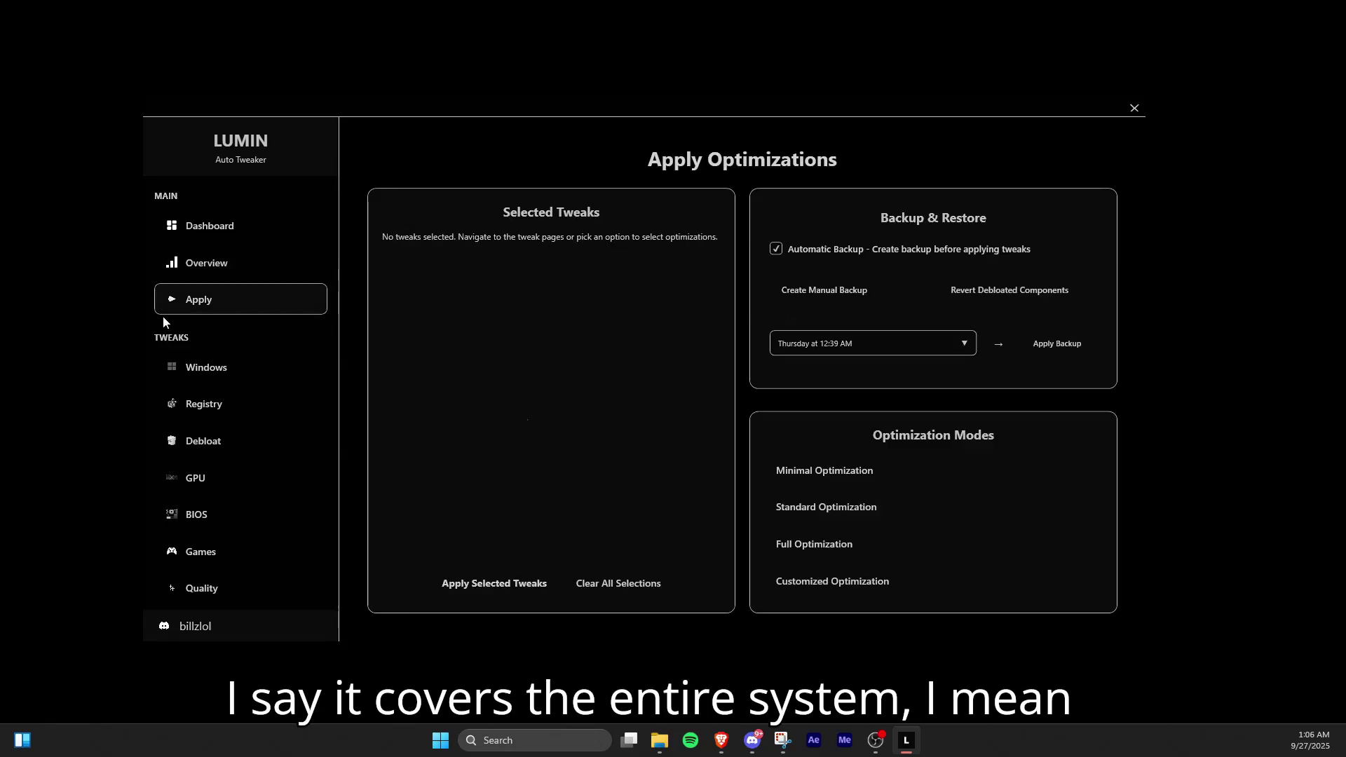
pyautogui.click(226, 376)
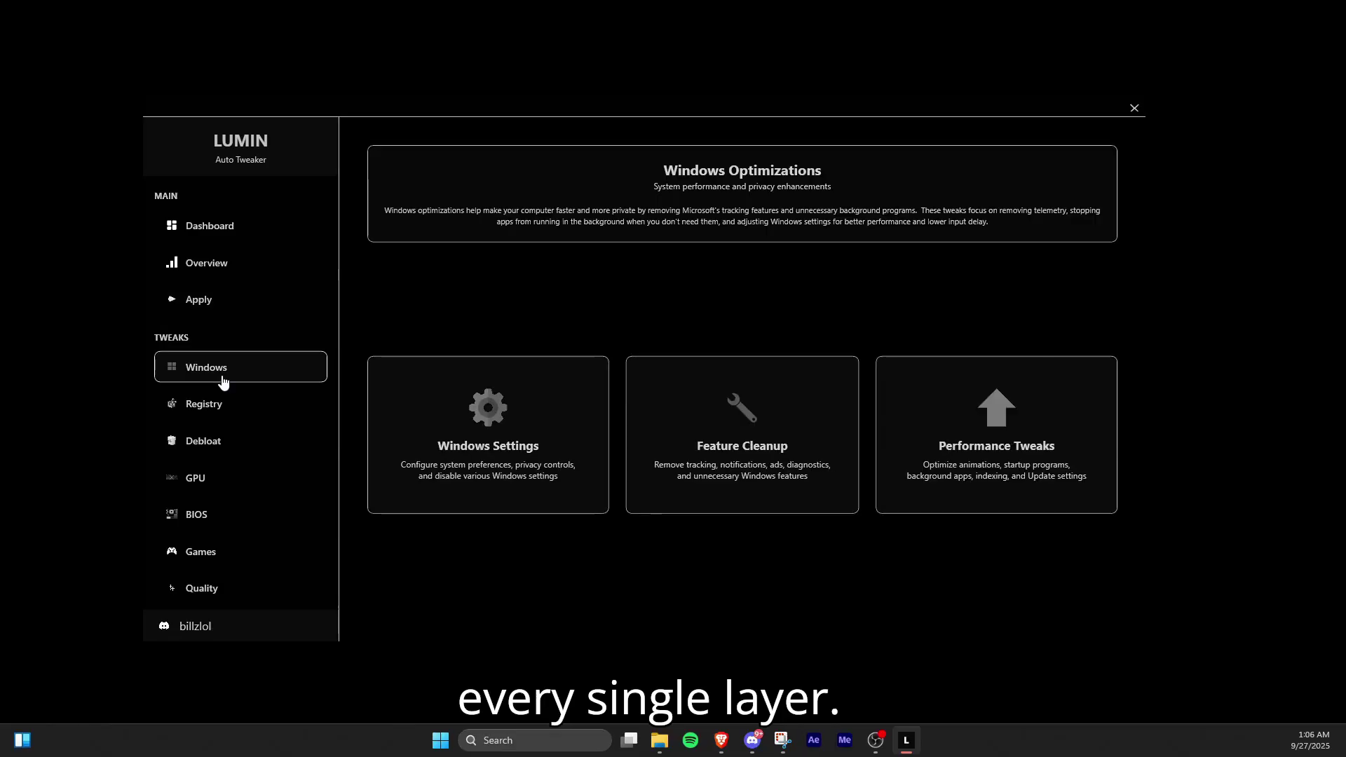
pyautogui.click(279, 415)
pyautogui.click(226, 449)
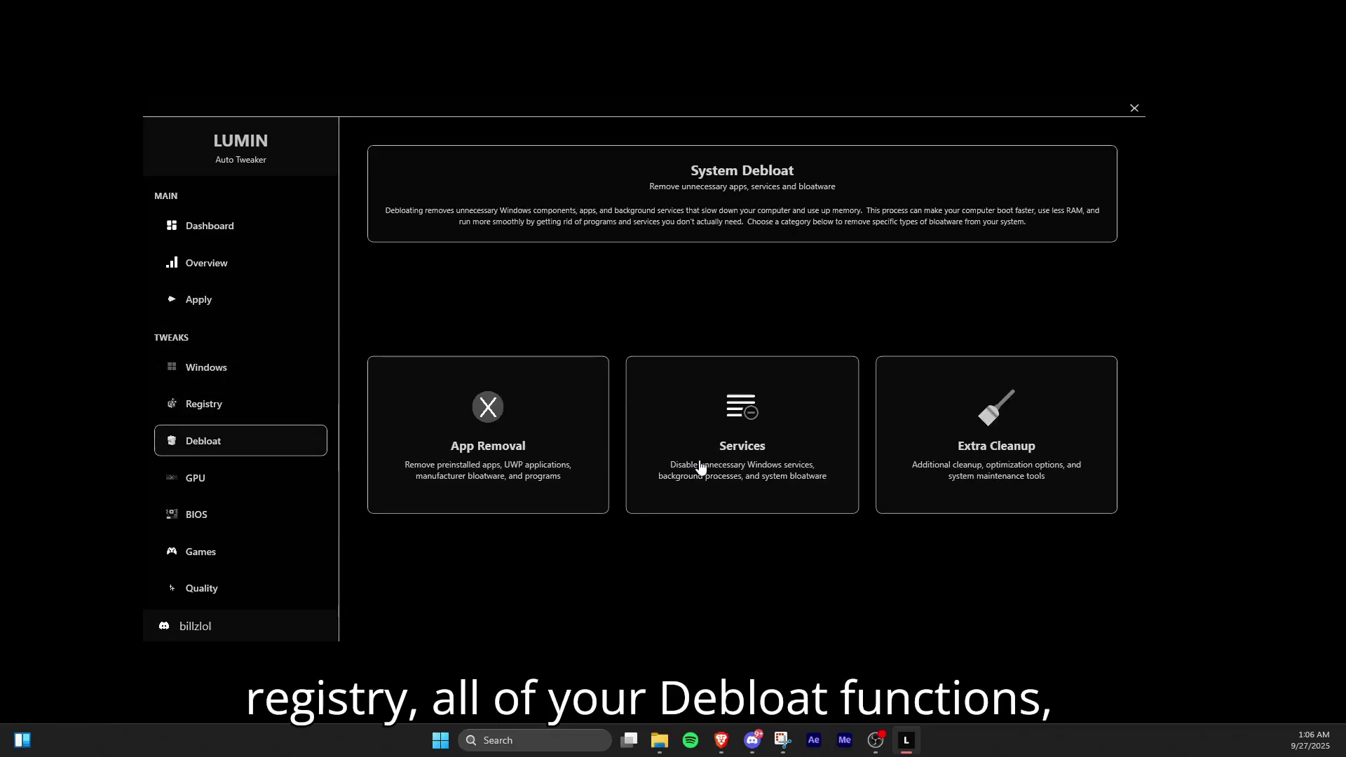
# Step: On the GPU Optimizations page, preview the General GPU options and cancel them
pyautogui.click(261, 490)
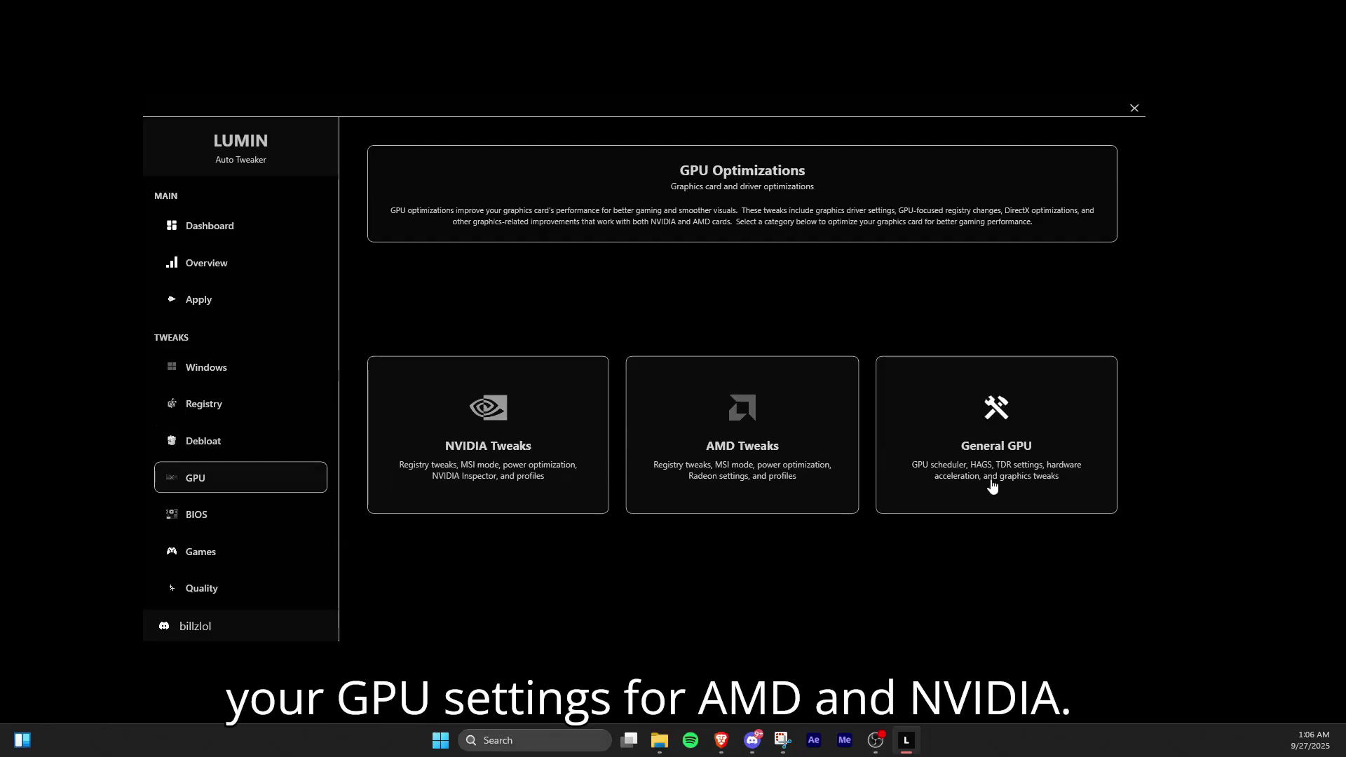
pyautogui.click(991, 487)
pyautogui.click(685, 455)
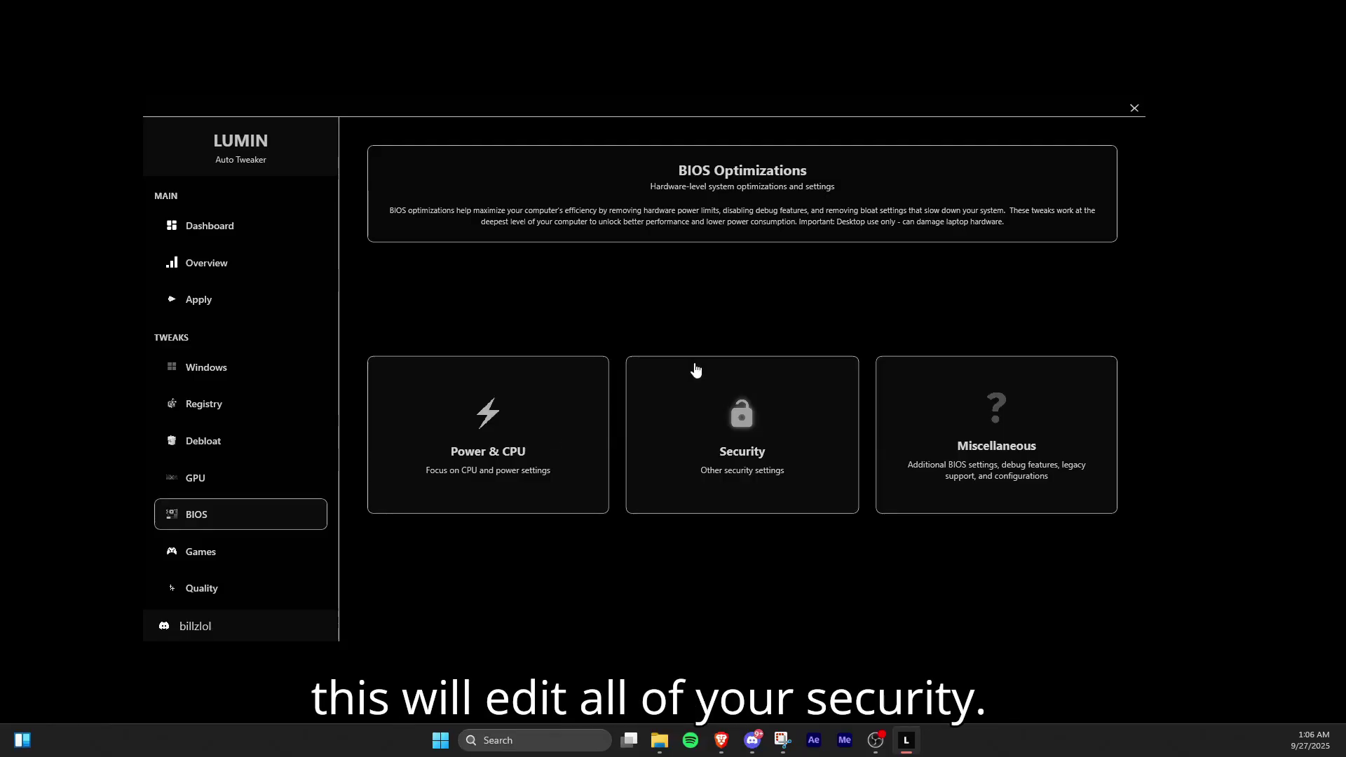
# Step: Preview and cancel the Miscellaneous BIOS options, then go to the Games page
pyautogui.click(950, 416)
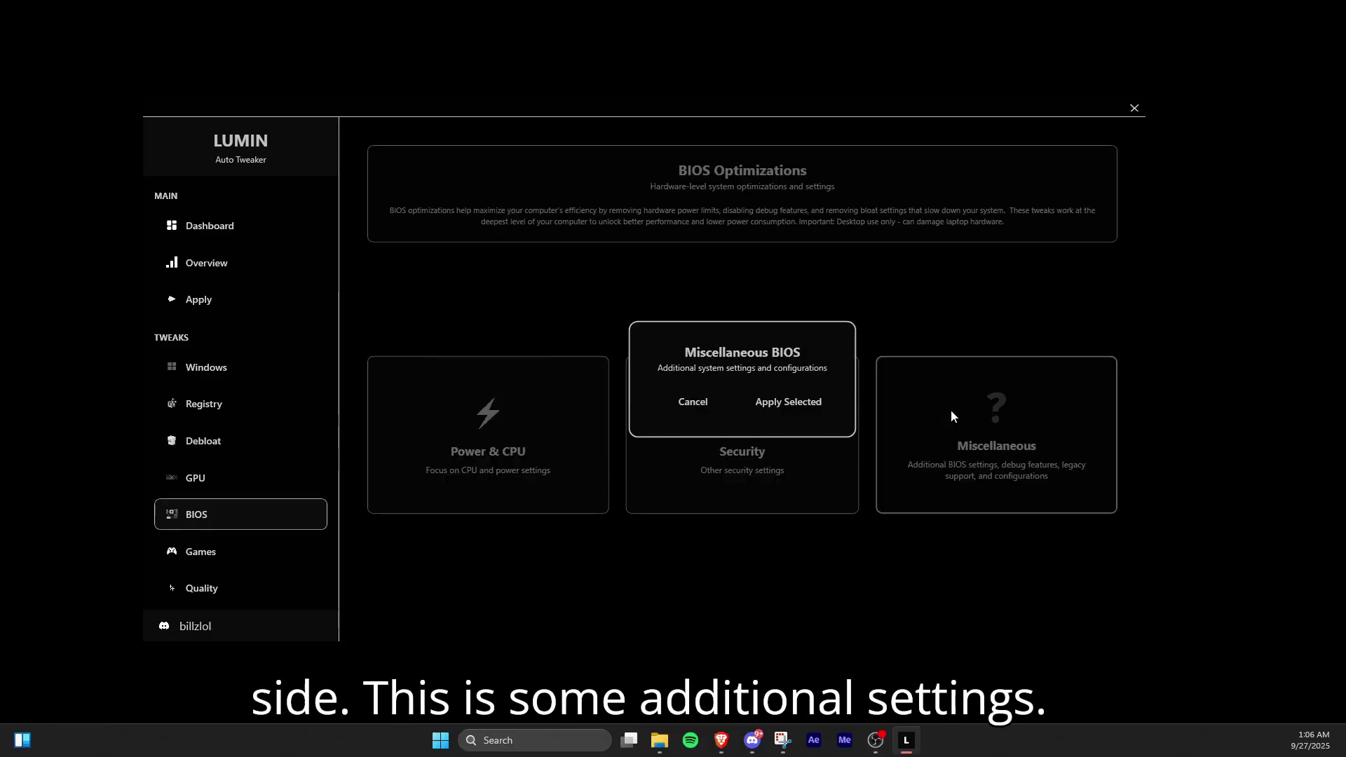
pyautogui.click(694, 411)
pyautogui.click(217, 569)
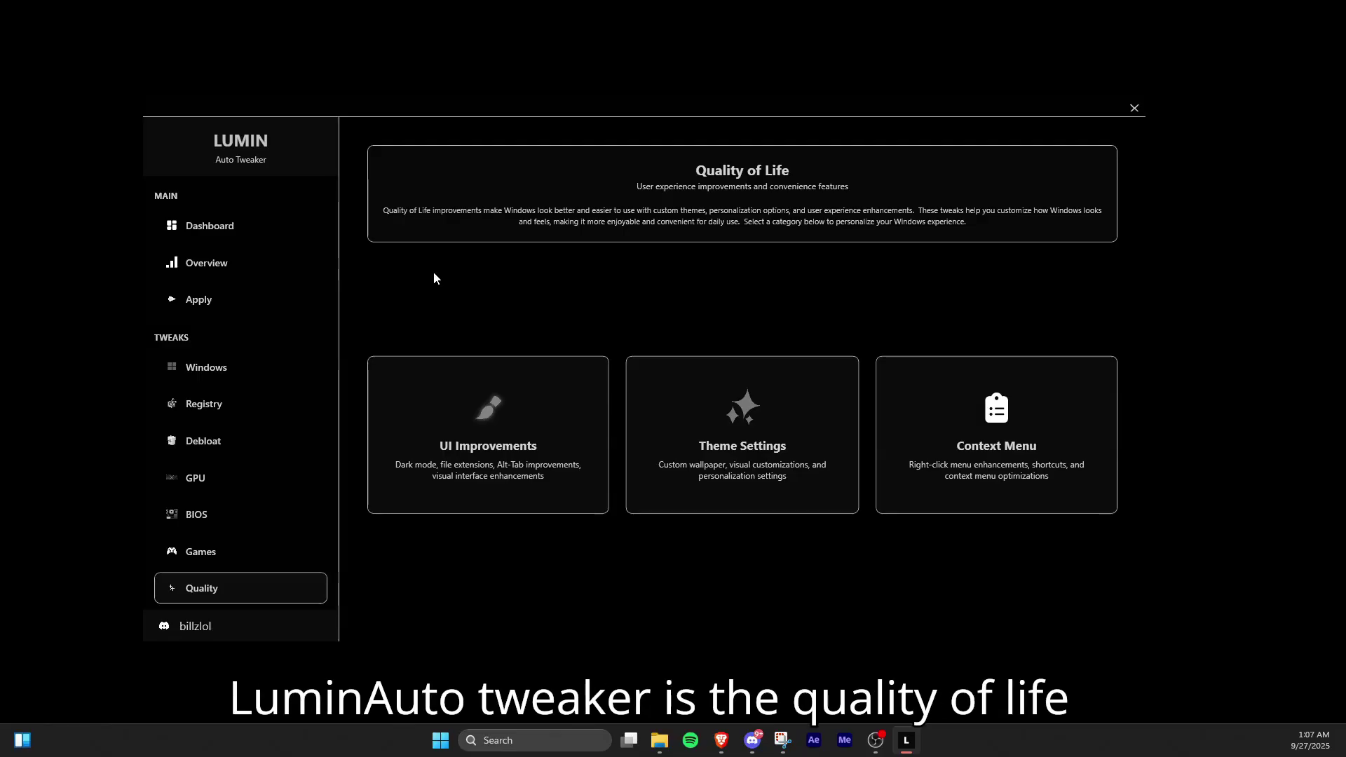
# Step: Preview the UI Improvements, Theme Settings and Context Menu options, showing the desktop right-click menu
pyautogui.click(501, 473)
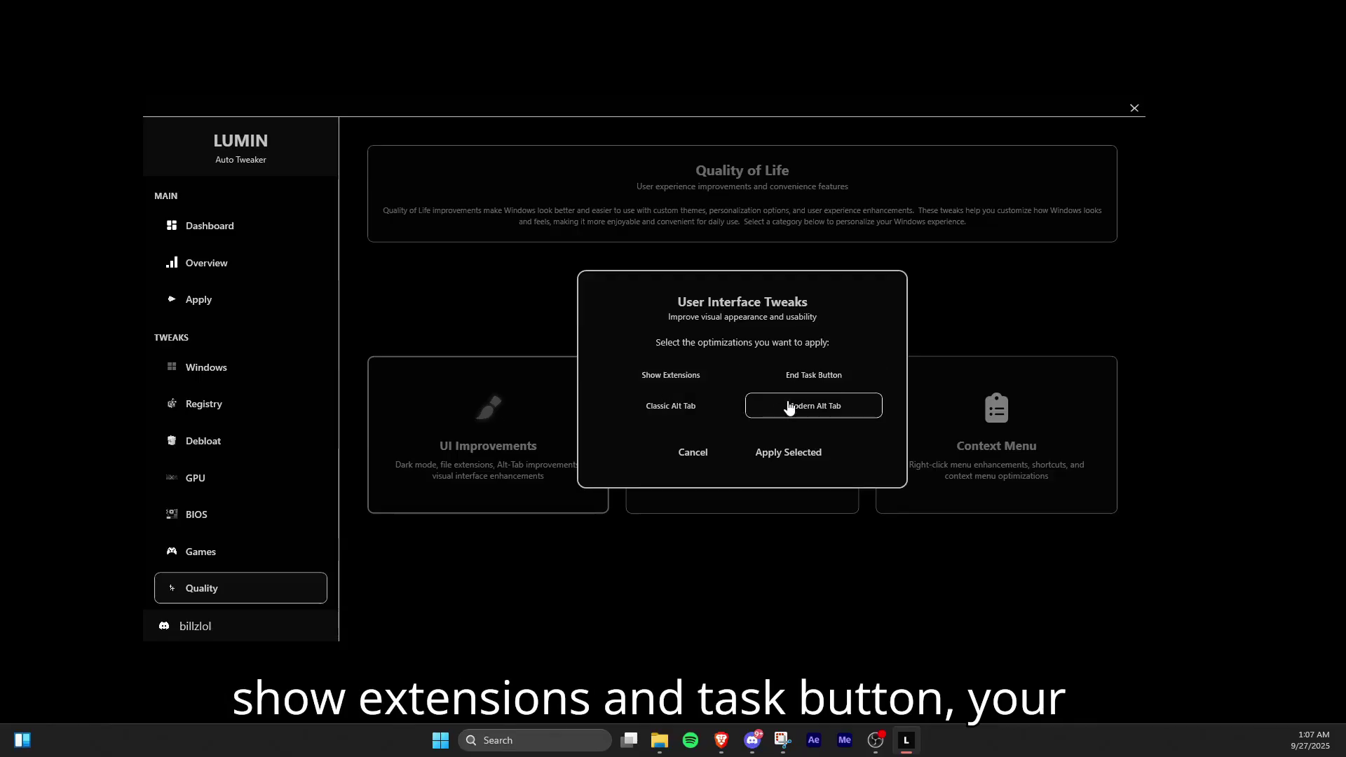
pyautogui.click(696, 455)
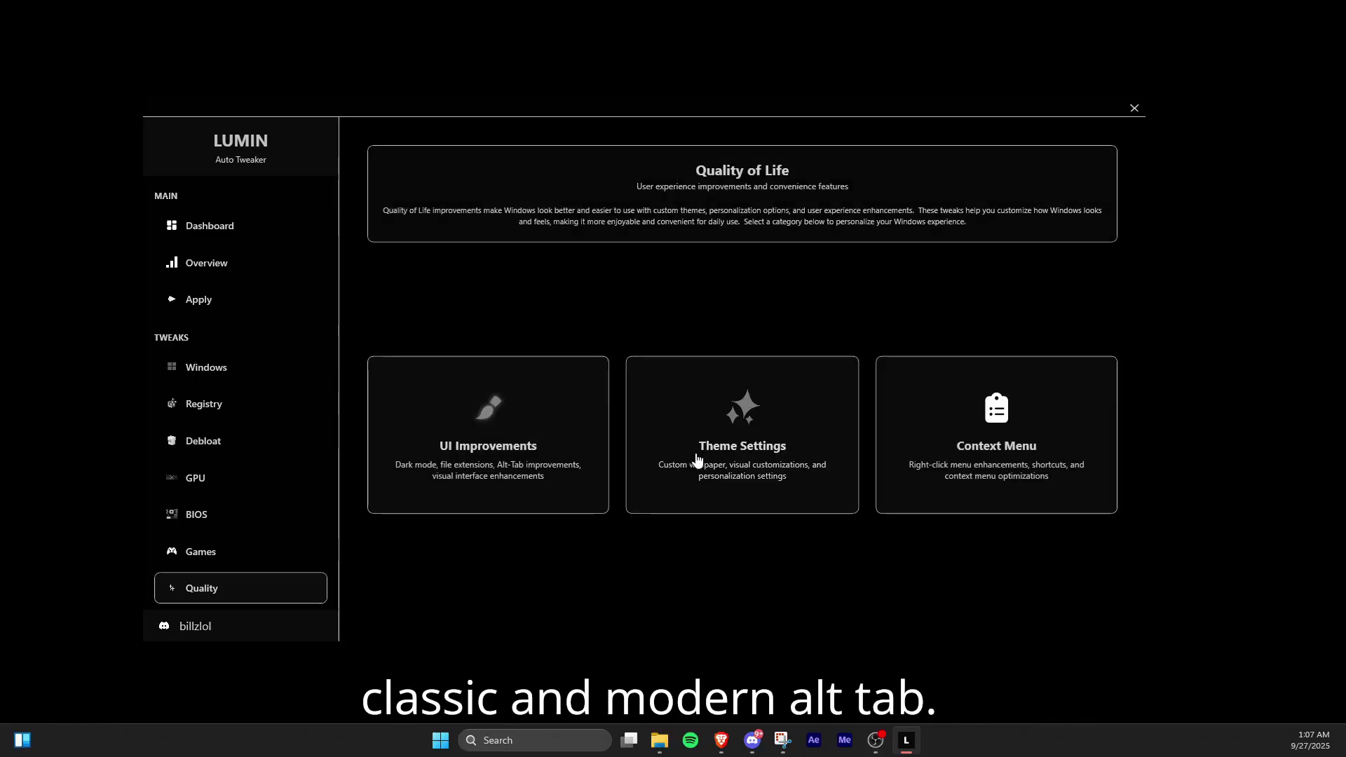
pyautogui.click(750, 493)
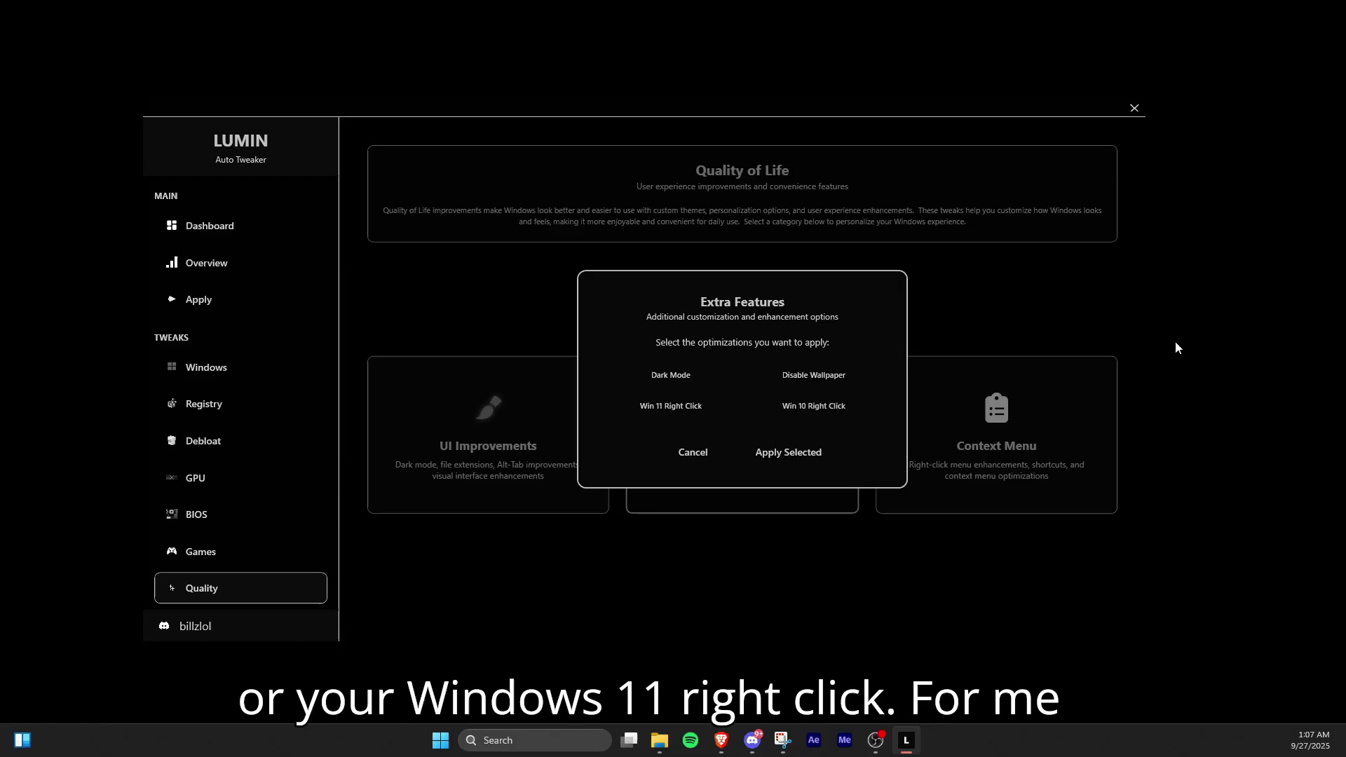
pyautogui.rightClick(1295, 319)
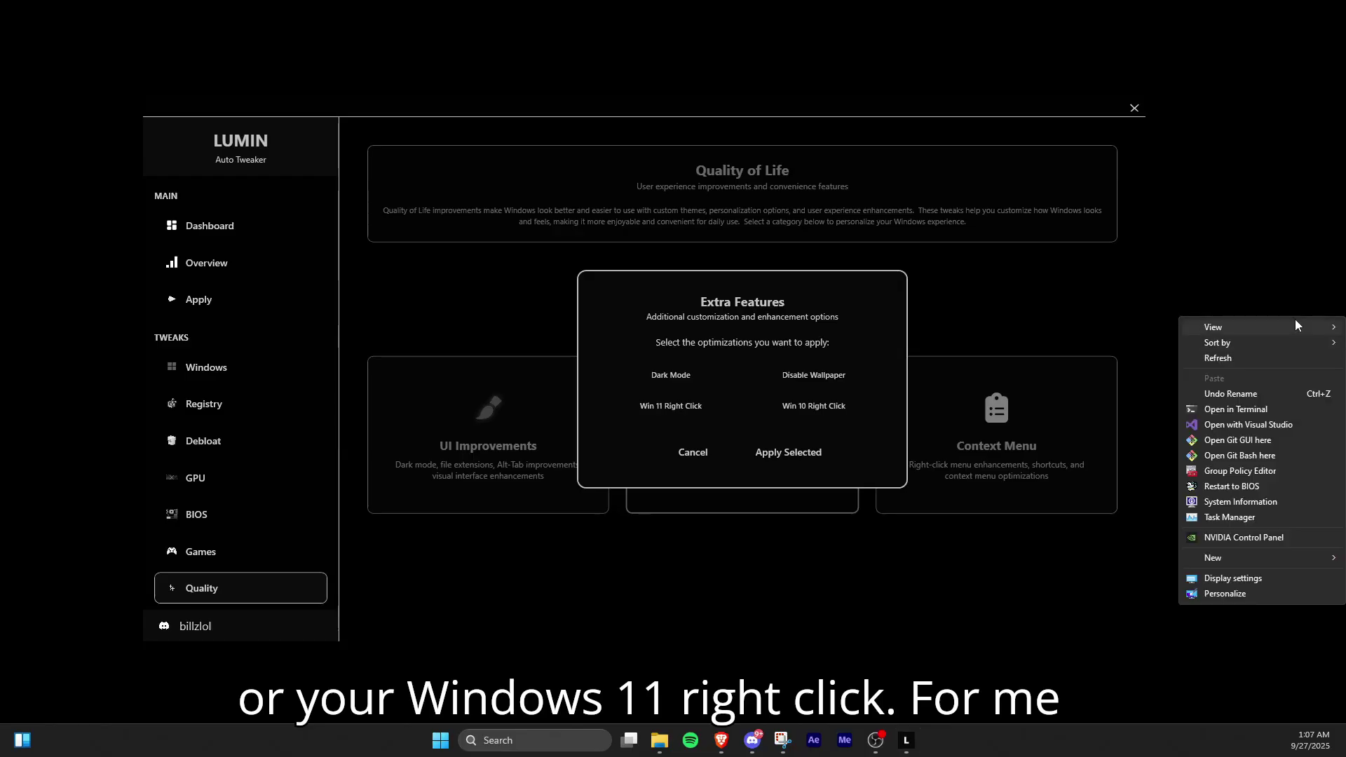
pyautogui.click(877, 448)
pyautogui.click(714, 459)
pyautogui.click(943, 483)
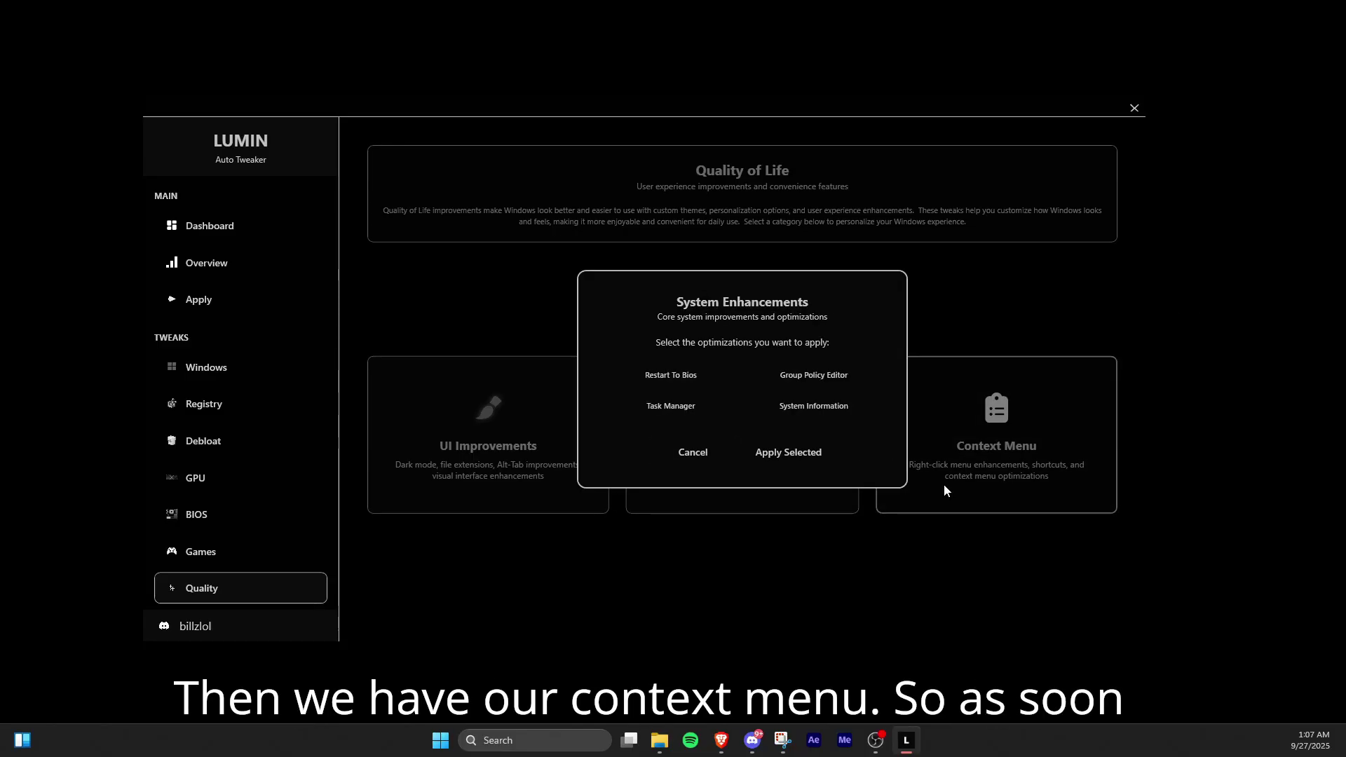
pyautogui.rightClick(1166, 300)
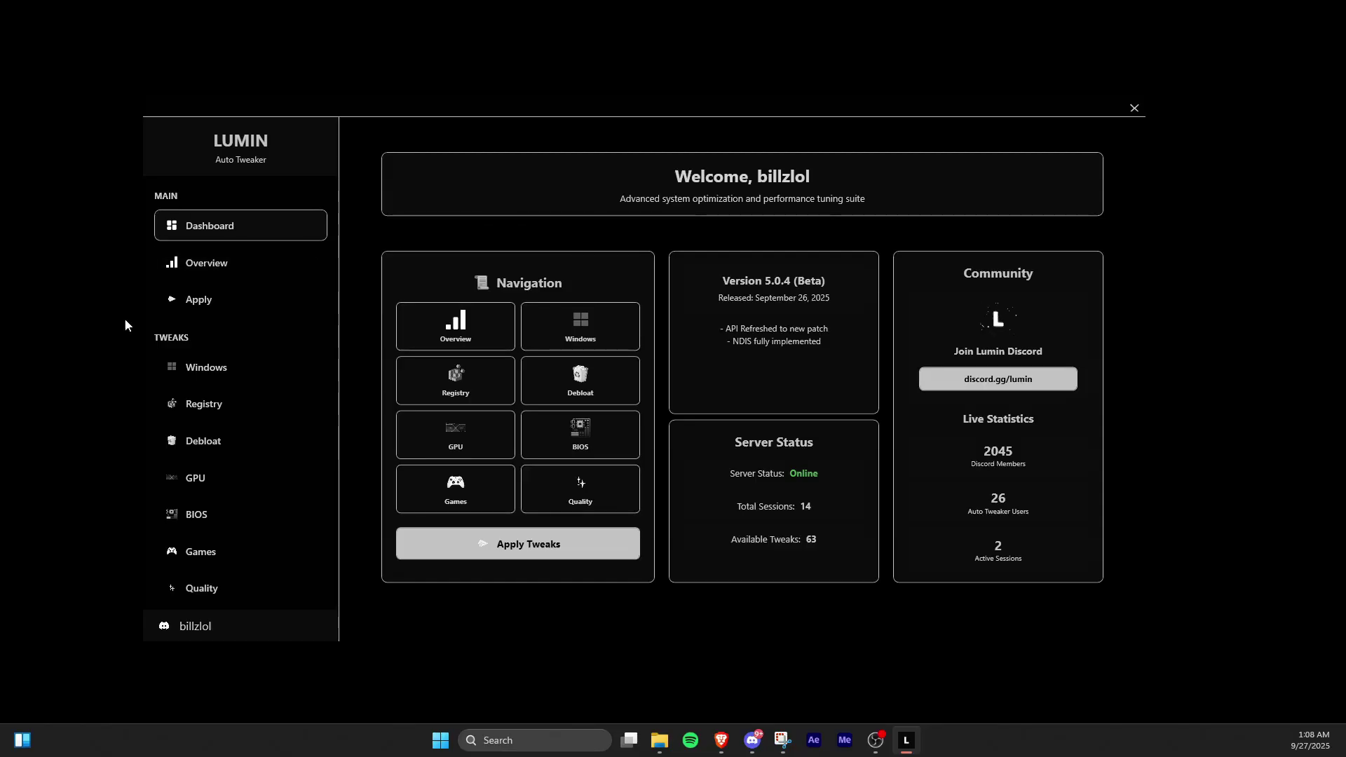
# Step: Return to the System Overview, then switch to the Windows Optimizations page
pyautogui.click(223, 263)
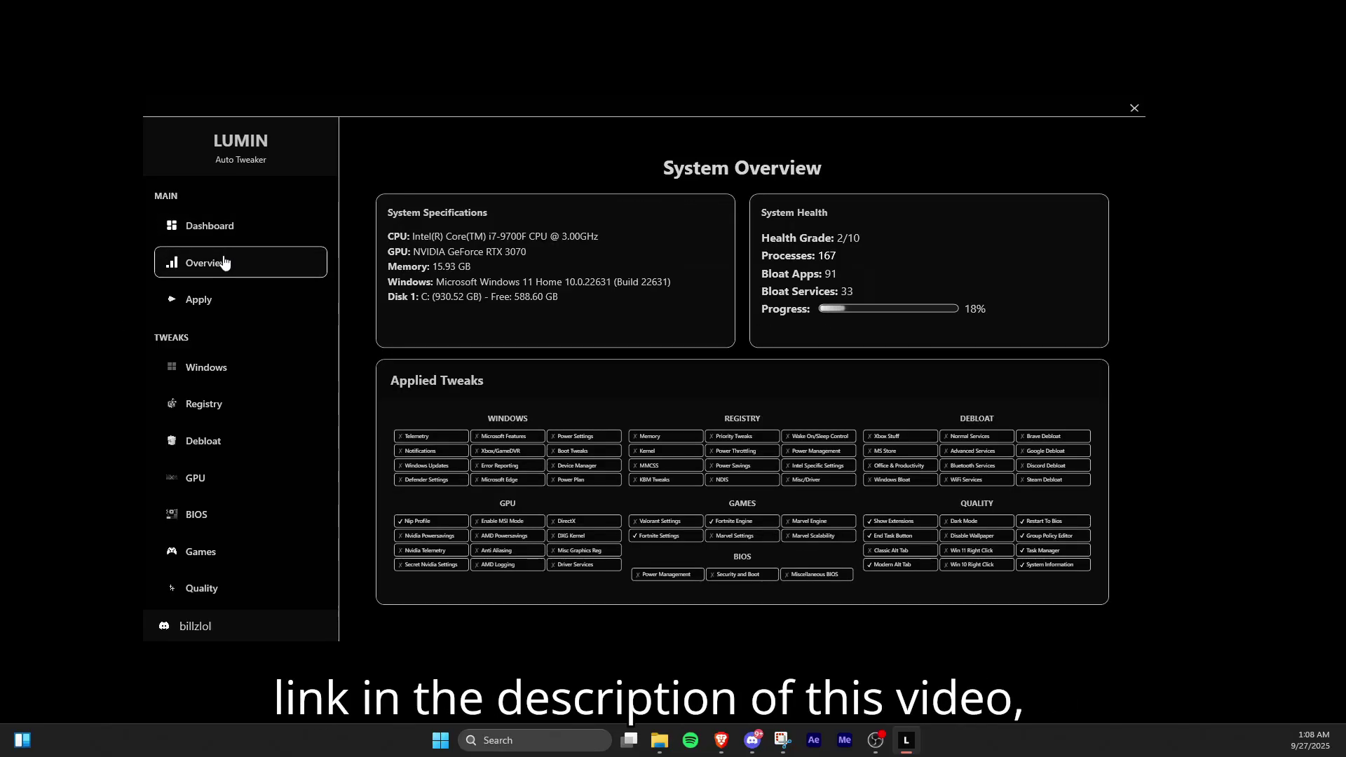
pyautogui.click(224, 368)
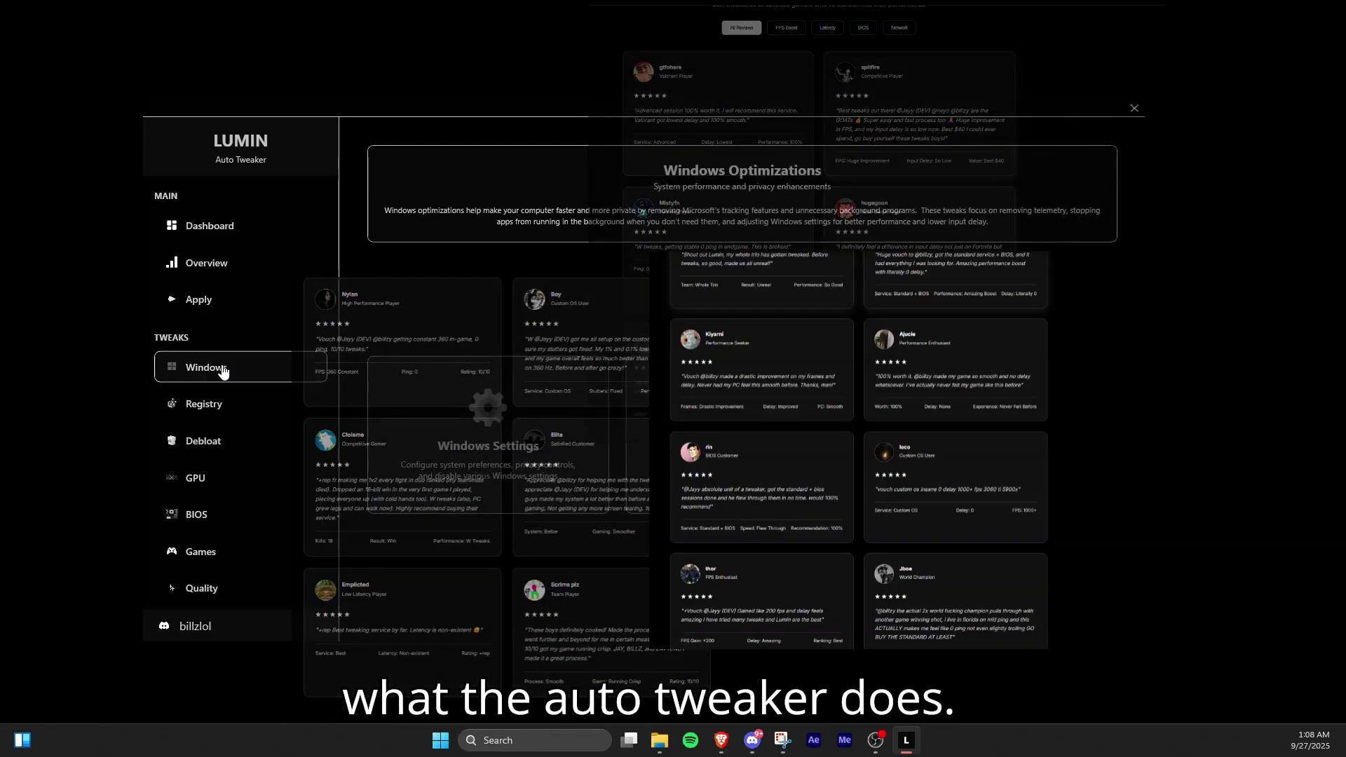
# Step: Close the Lumin Auto Tweaker window with its top-right X, leaving the empty desktop
pyautogui.click(1133, 109)
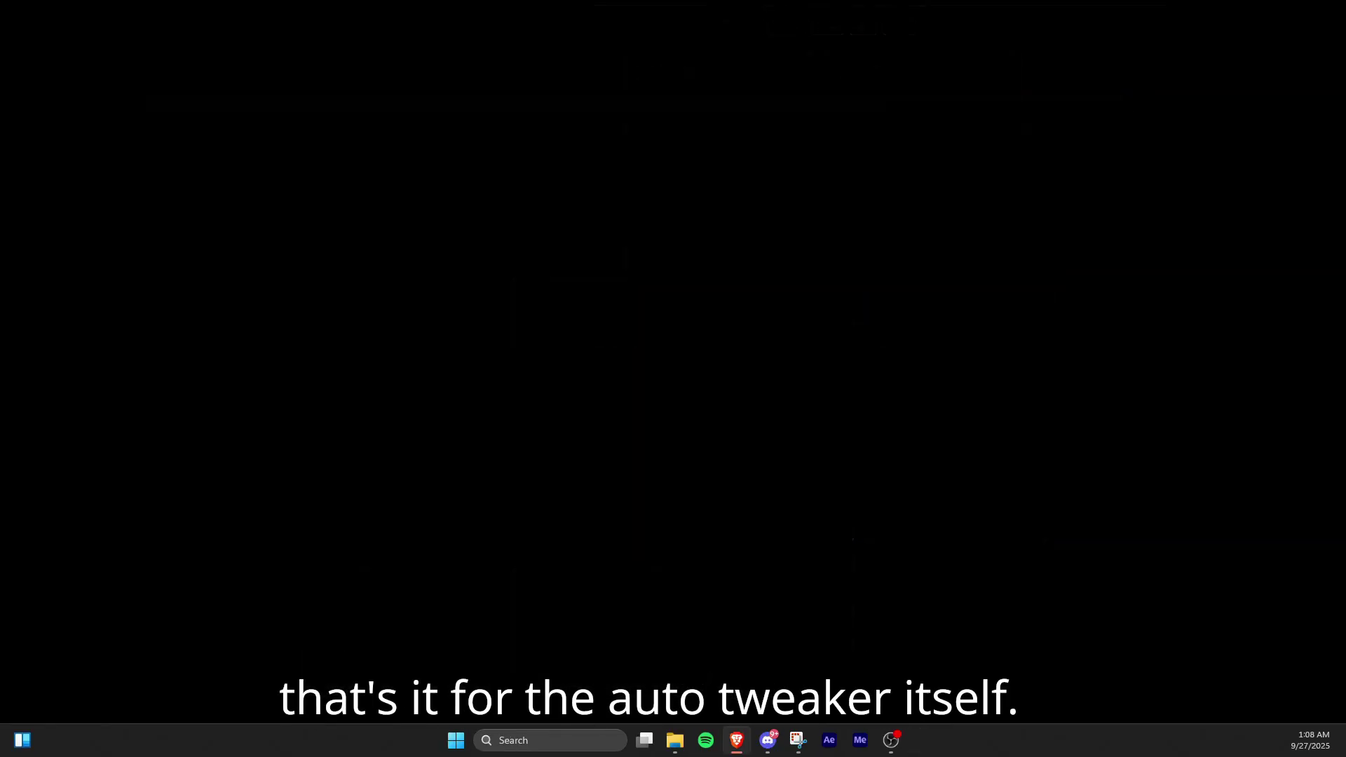